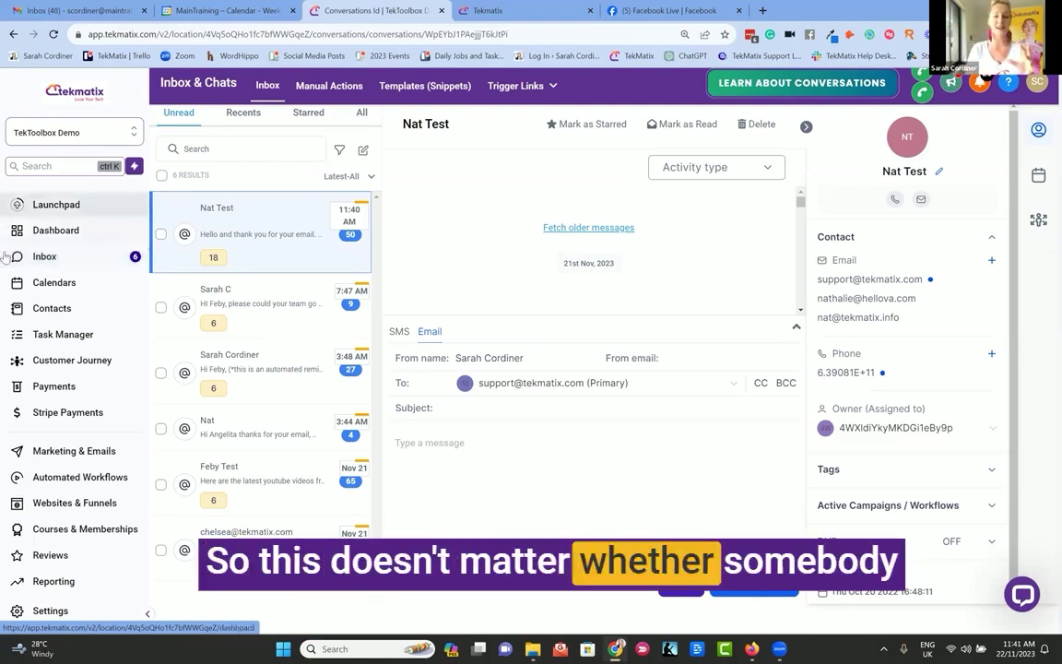
Switch the contact's reply composer from Email to SMS so the earlier messages appear
left_click(399, 331)
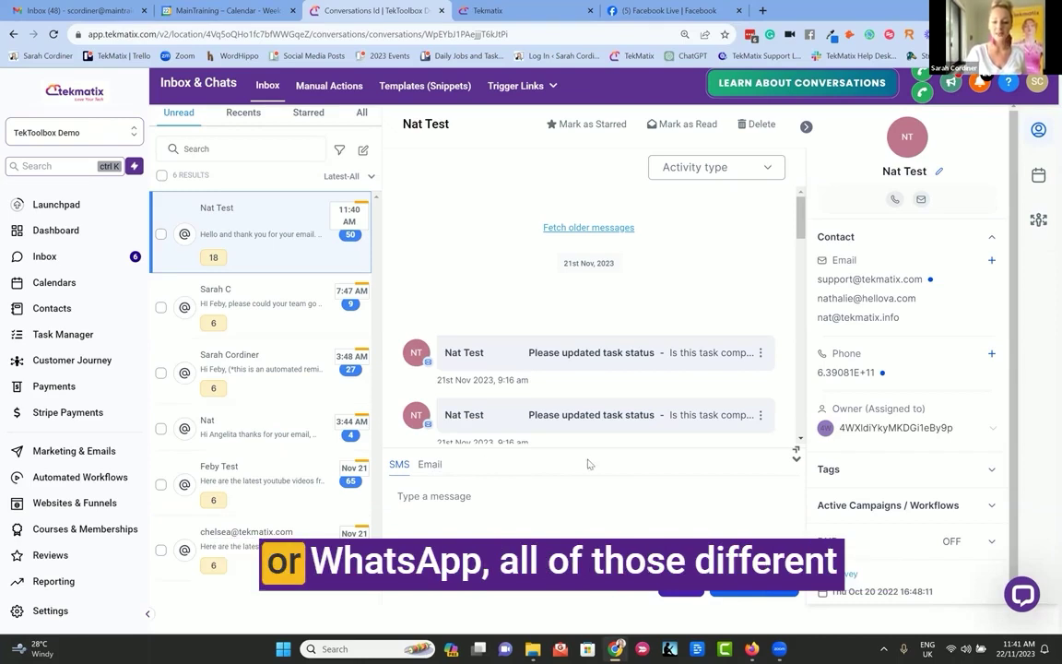
Toggle the reply between Email and SMS, leave it on Email, and place the cursor in the message body
left_click(430, 465)
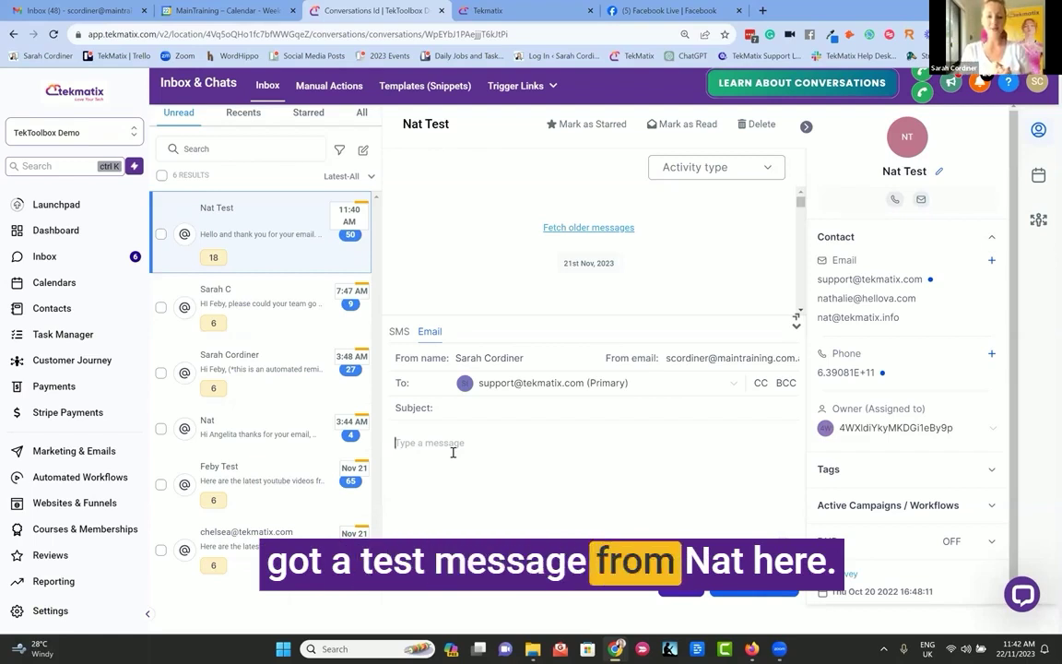
left_click(398, 332)
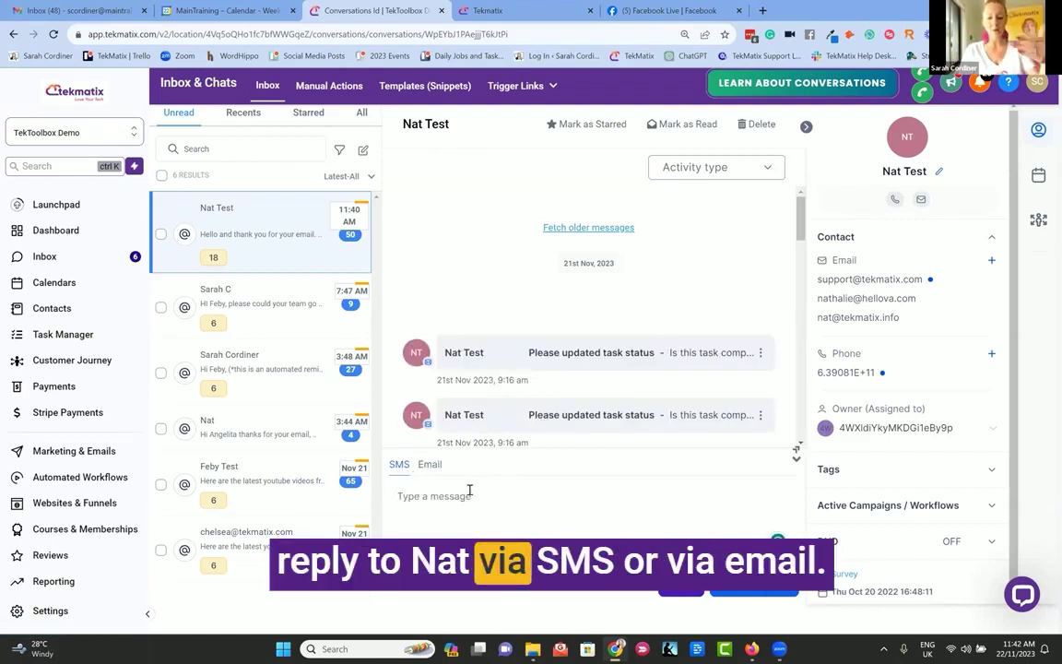
left_click(429, 465)
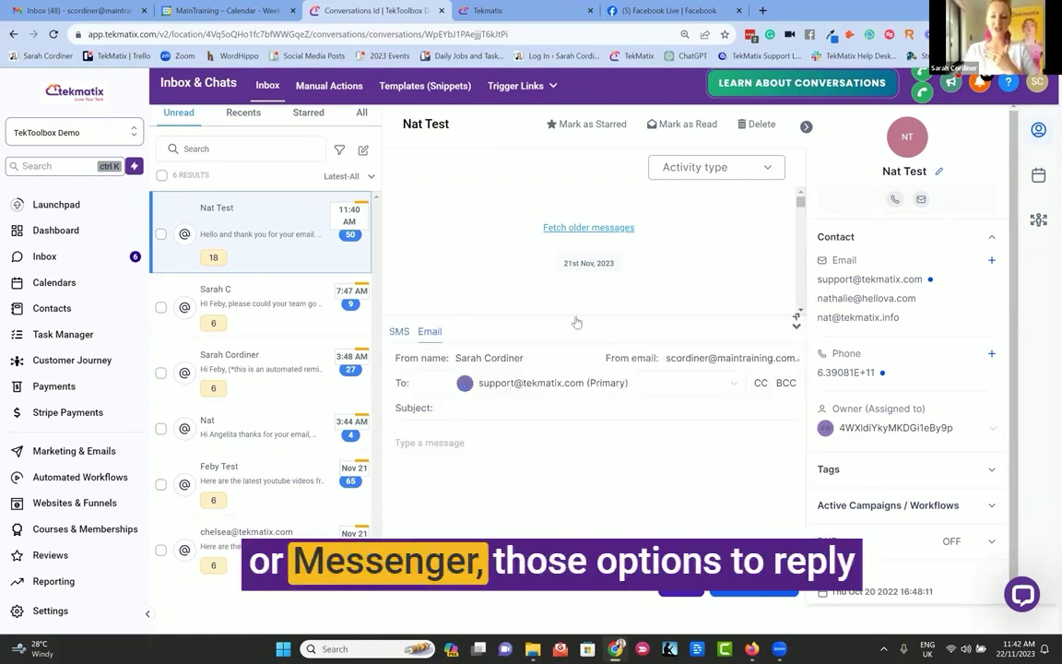
left_click(487, 468)
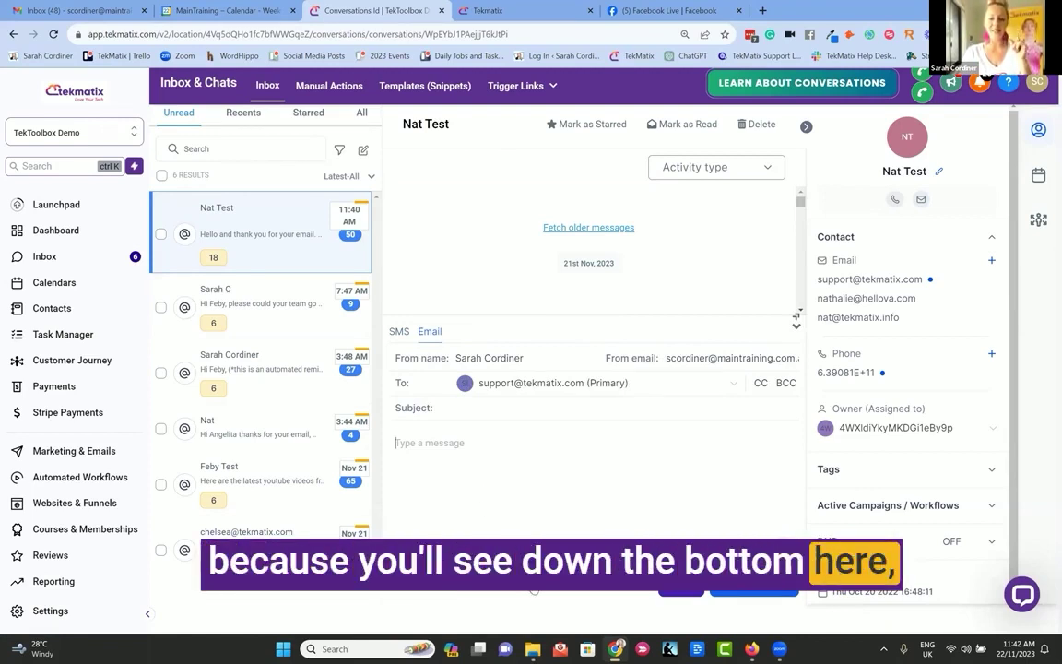
Open the Request payment form, try the Item name and Price fields, then close it empty
left_click(535, 589)
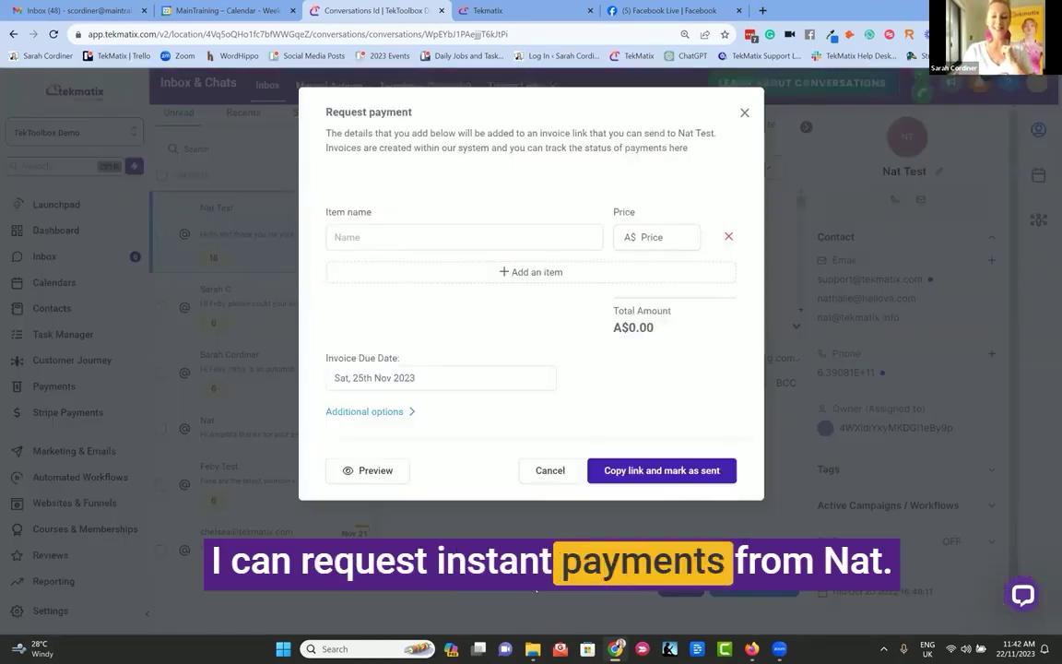
left_click(442, 239)
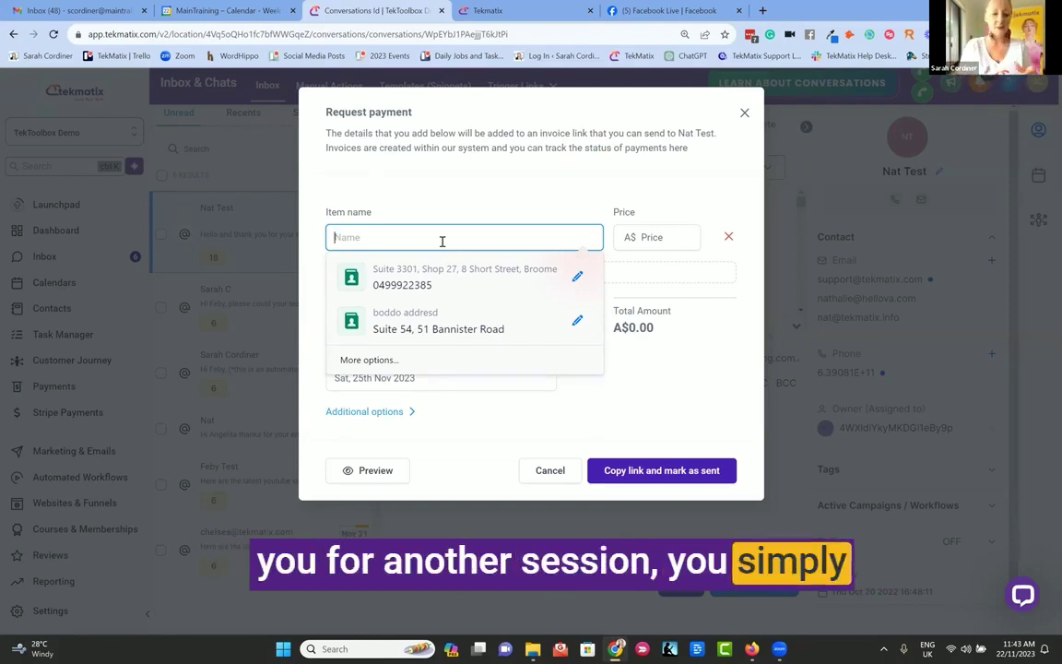
left_click(653, 237)
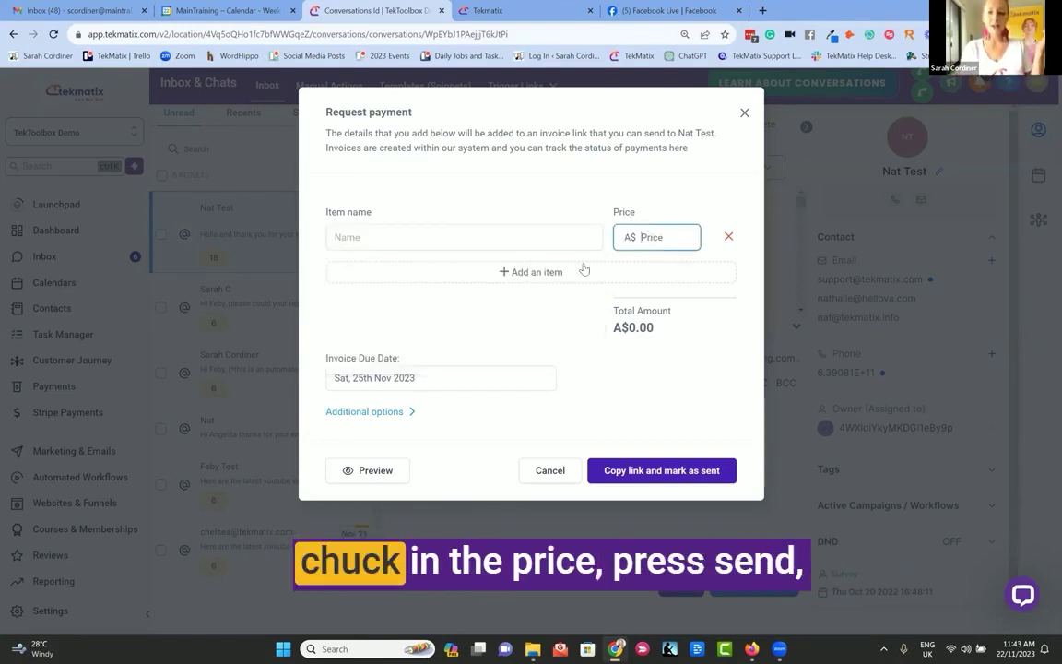
left_click(659, 471)
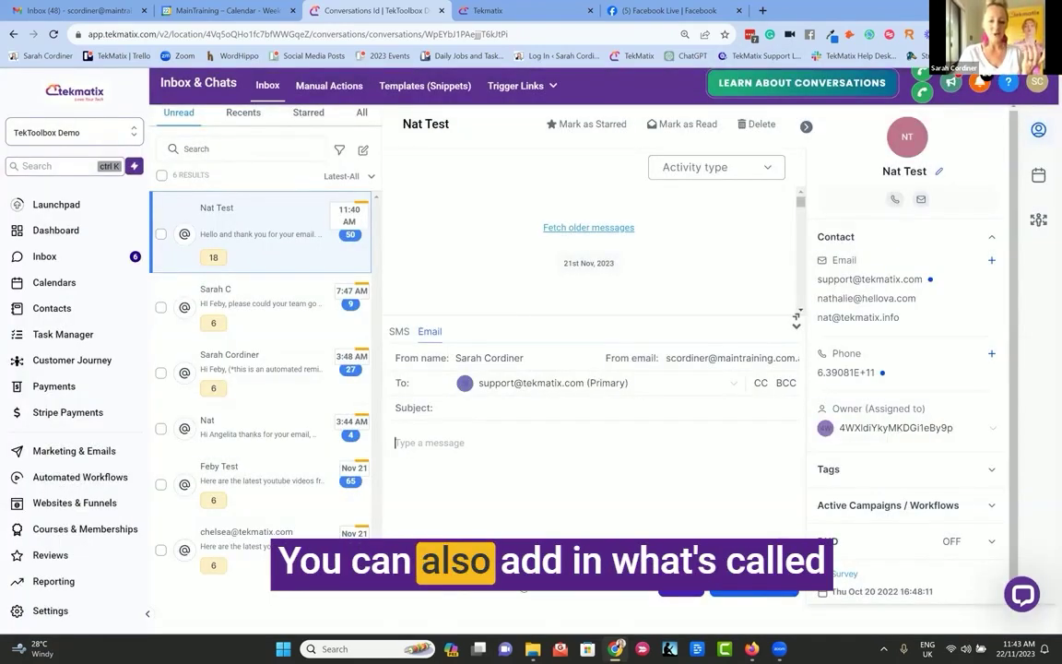
Insert the Tektoolbox template (subject 'Join Us', body 'Join here') into the email reply
left_click(552, 584)
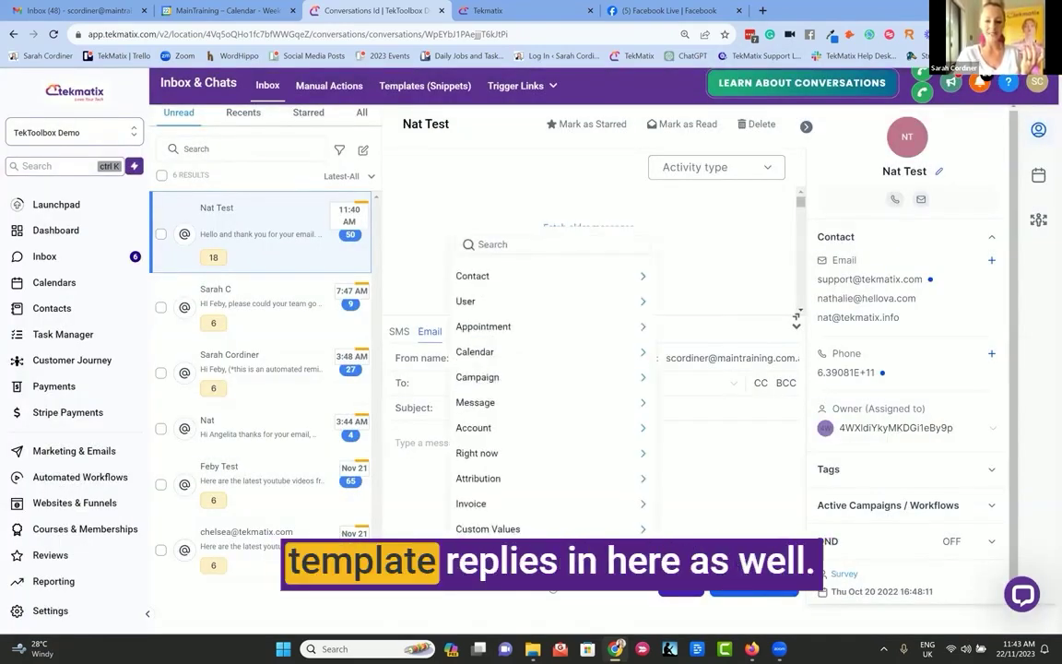
left_click(415, 517)
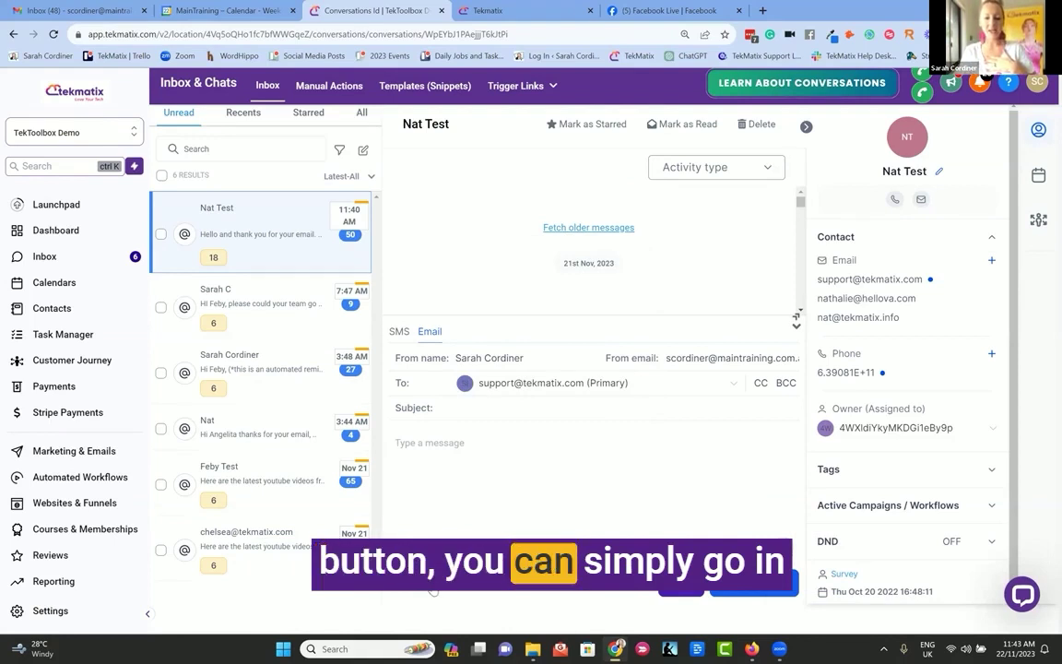
left_click(507, 588)
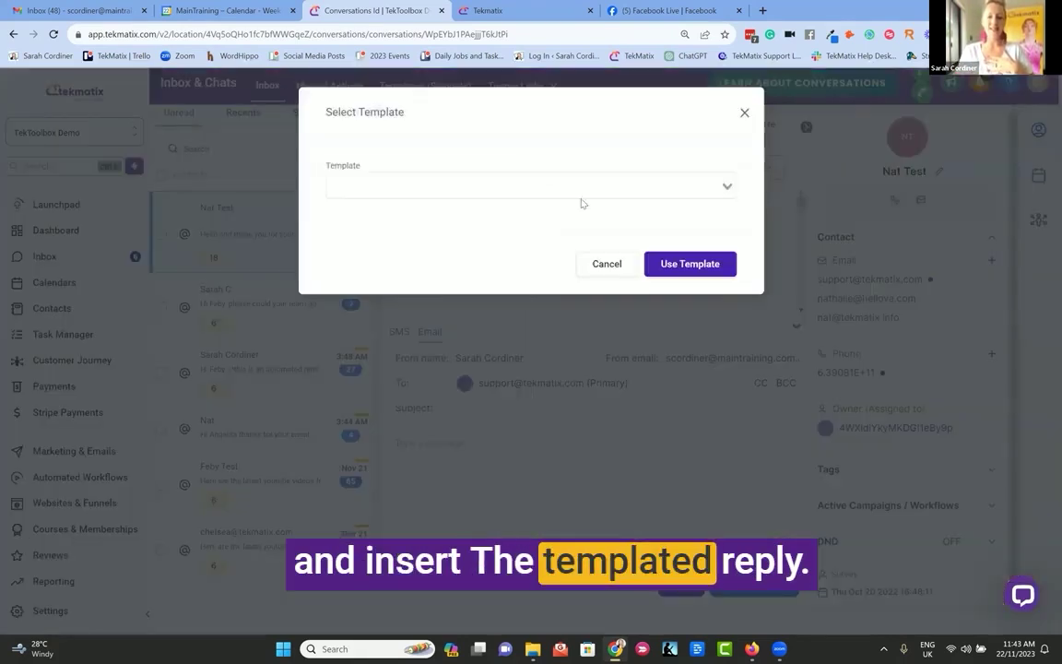
left_click(578, 191)
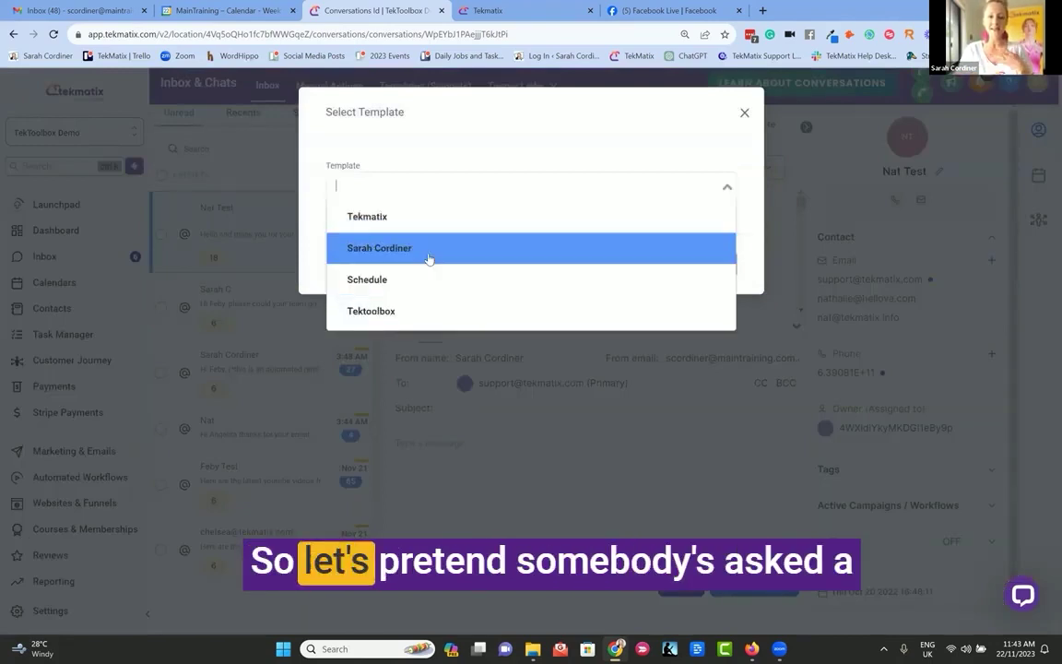
left_click(410, 313)
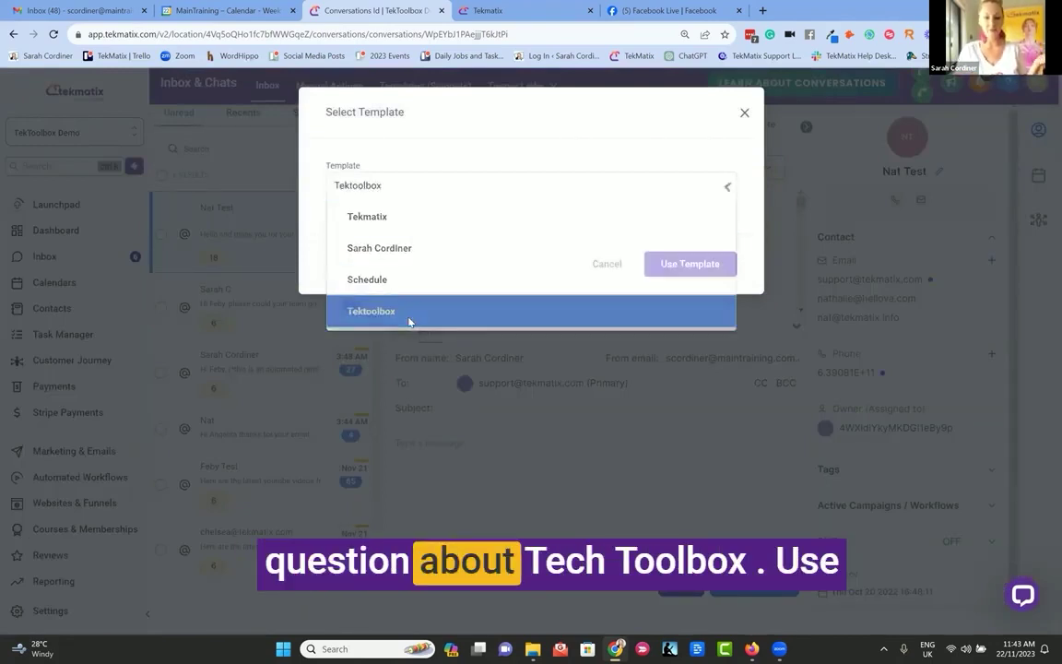
left_click(684, 265)
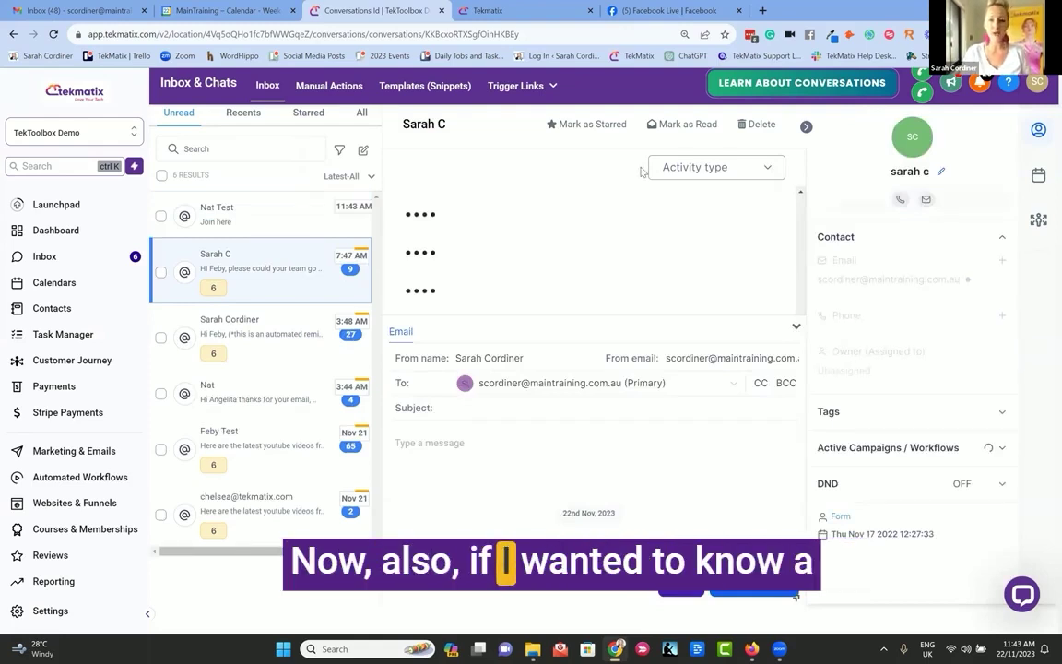
Open the contact's conversation, then their full contact record with the activity timeline
left_click(266, 207)
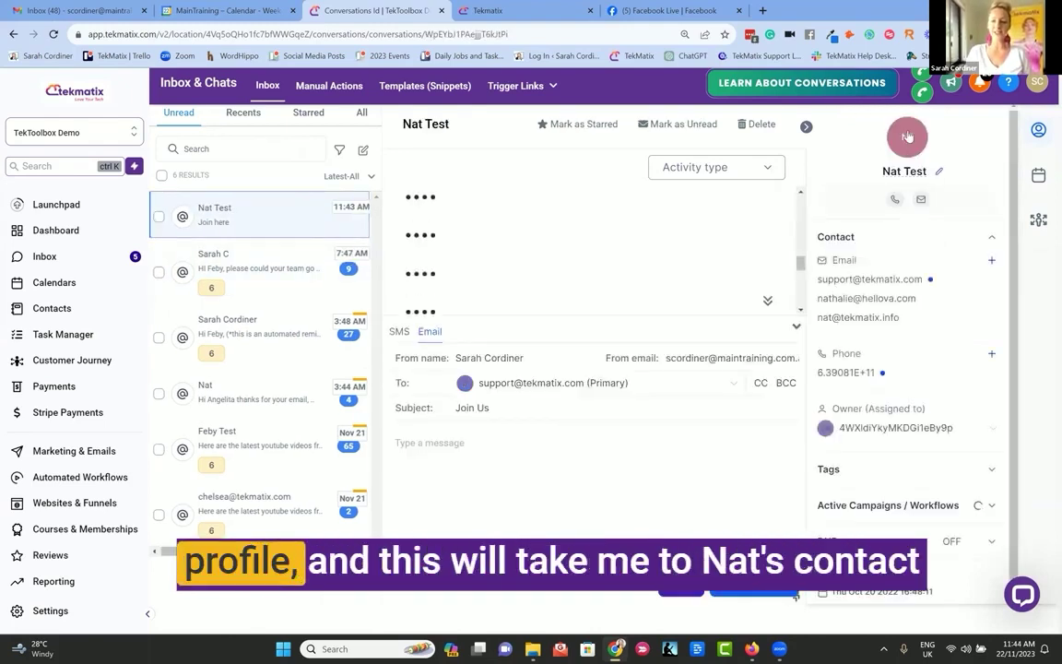
left_click(909, 136)
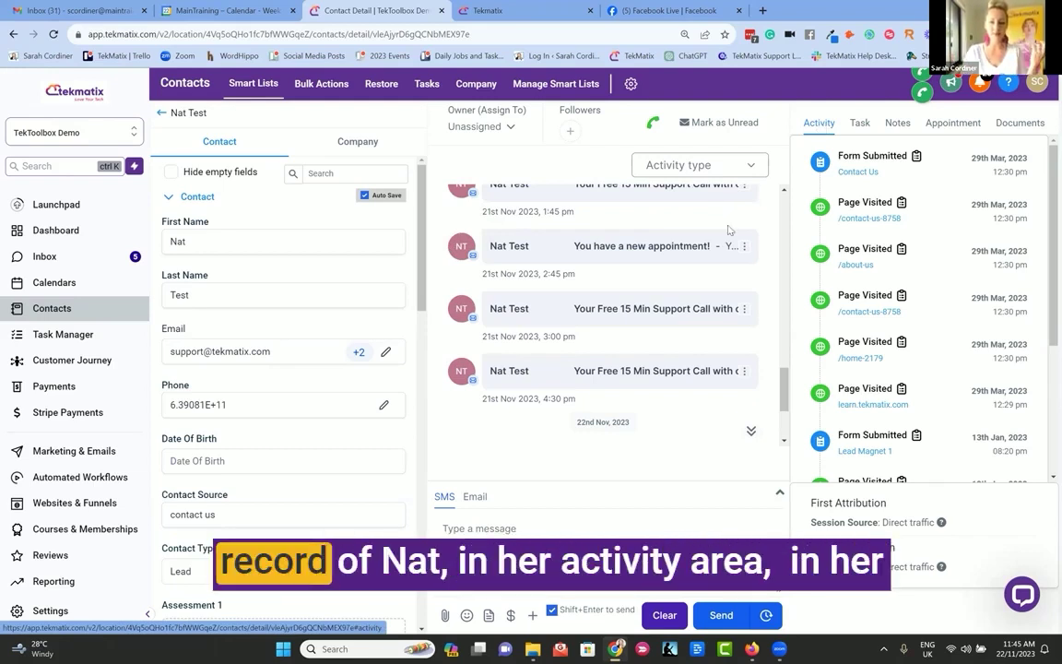
Zoom the page in, load older activity entries, then show the contact's empty Task tab
scroll(755, 237, "up", 5)
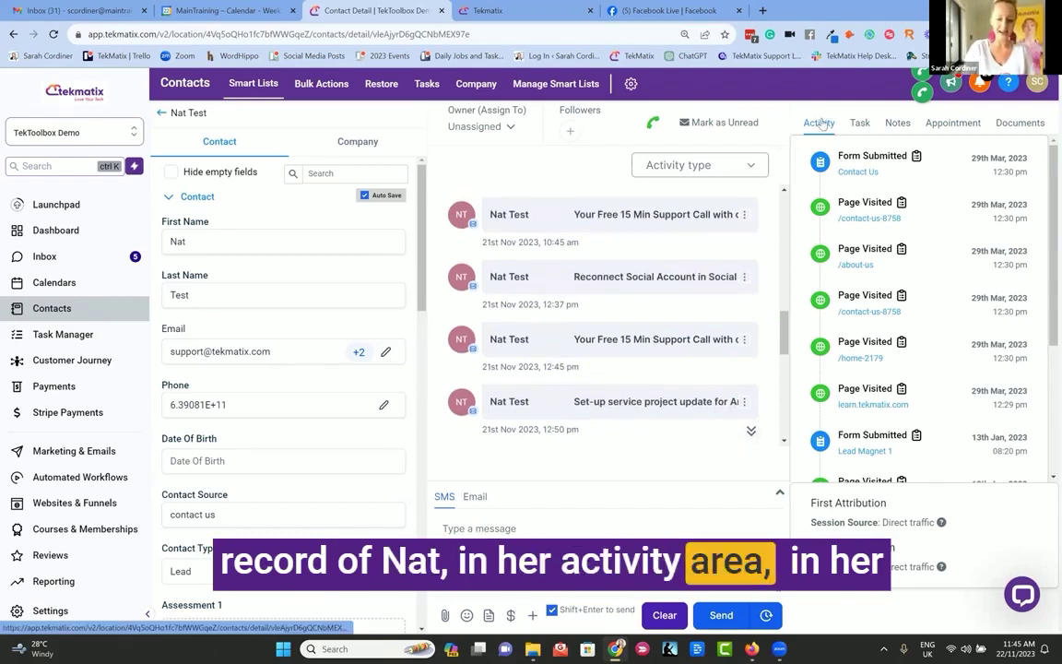
key("ctrl+plus")
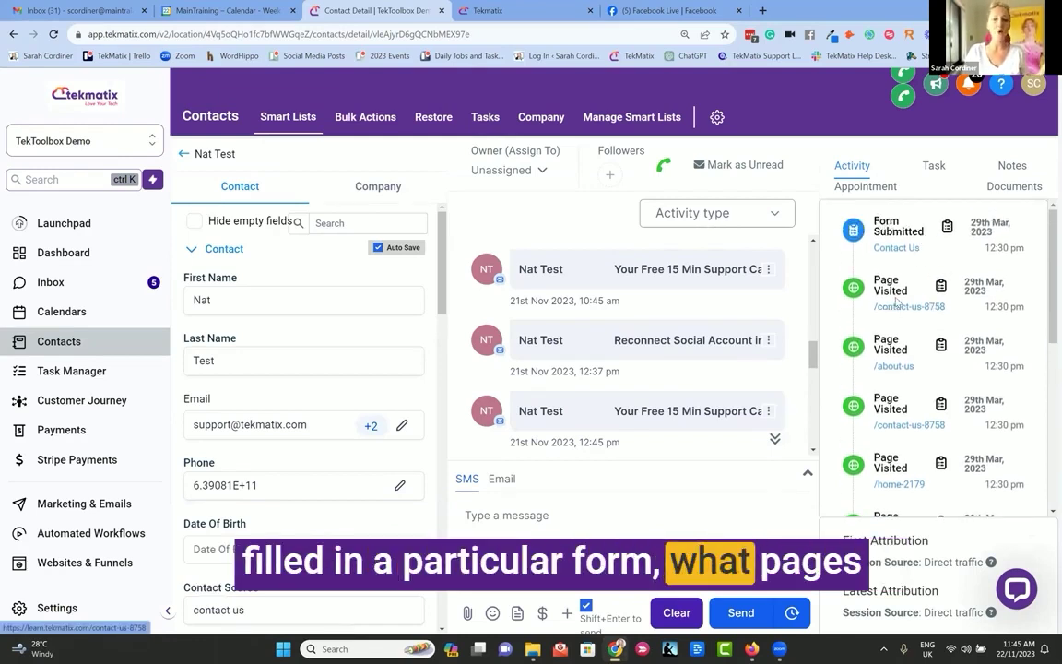
scroll(885, 312, "down", 1)
scroll(896, 307, "down", 2)
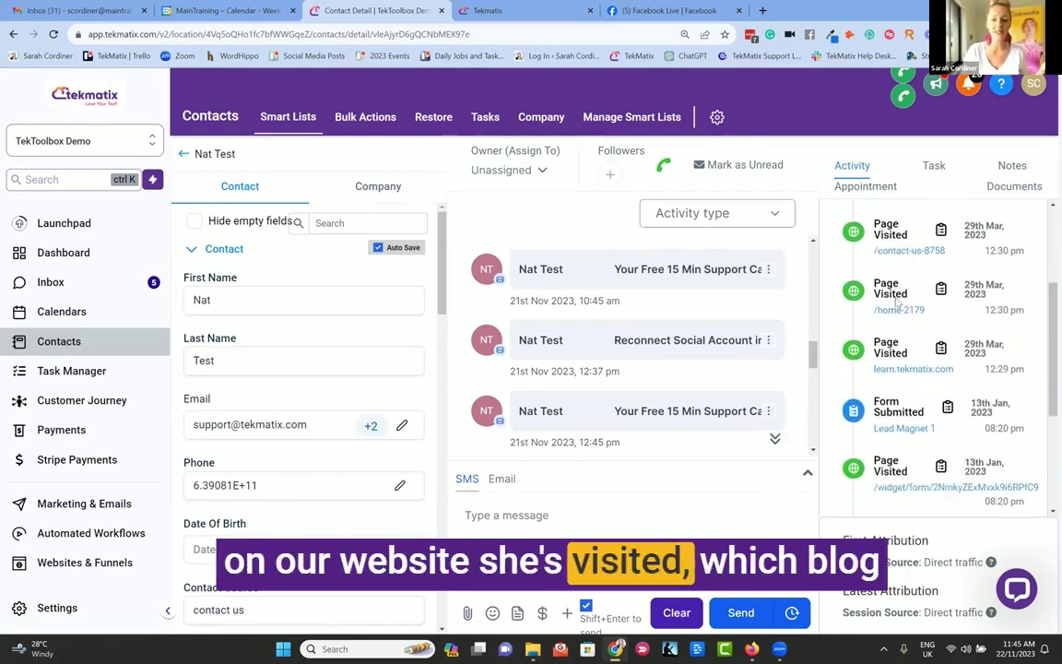
scroll(896, 302, "down", 2)
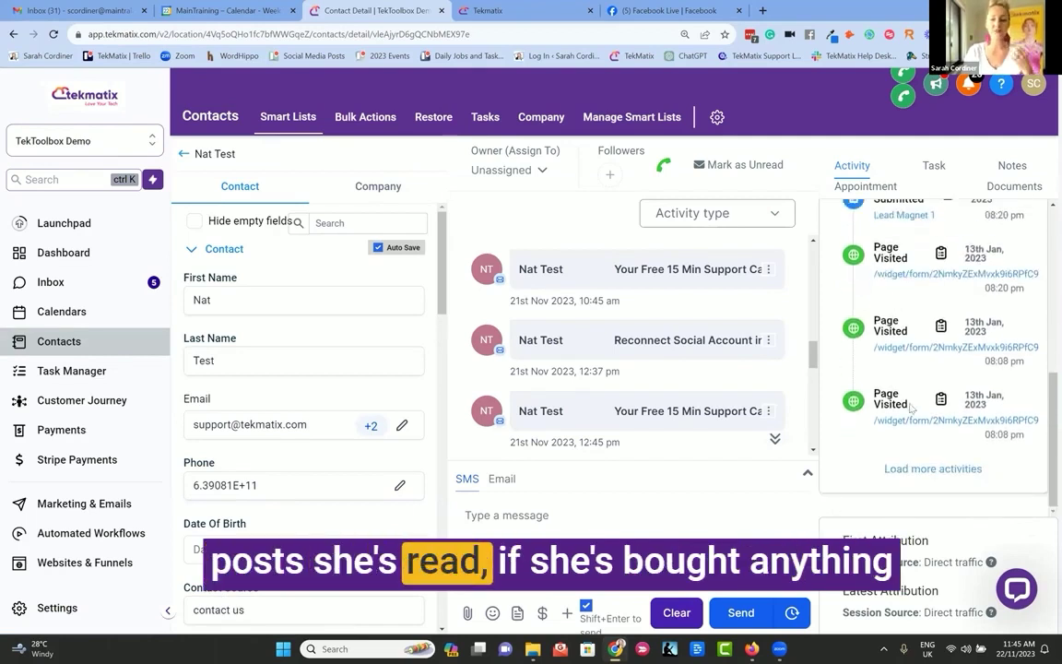
left_click(926, 469)
scroll(927, 472, "down", 5)
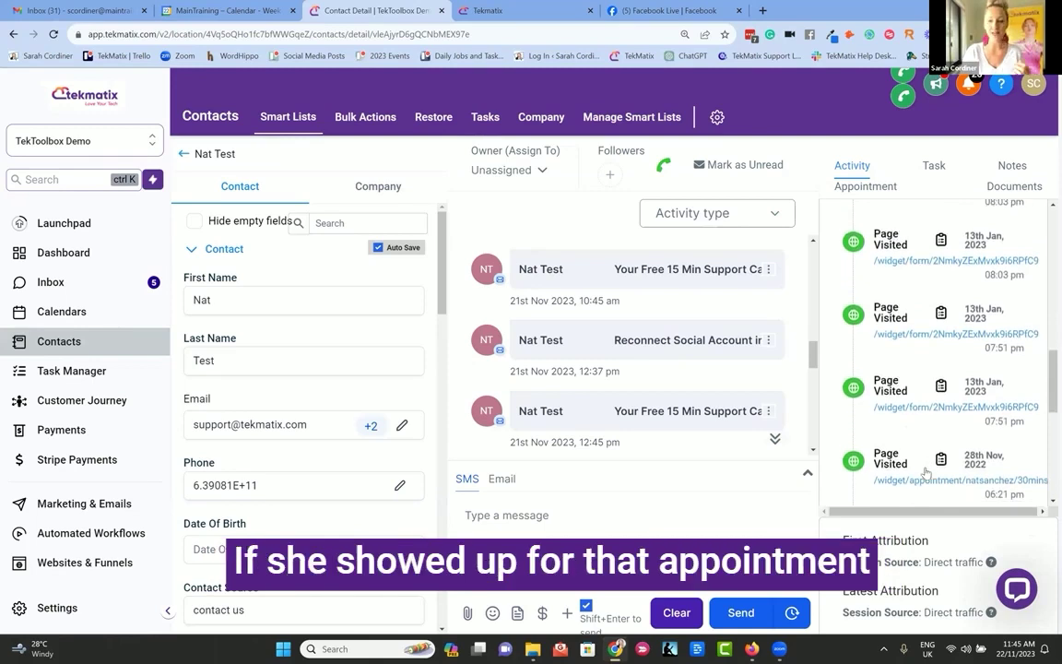
scroll(927, 472, "down", 2)
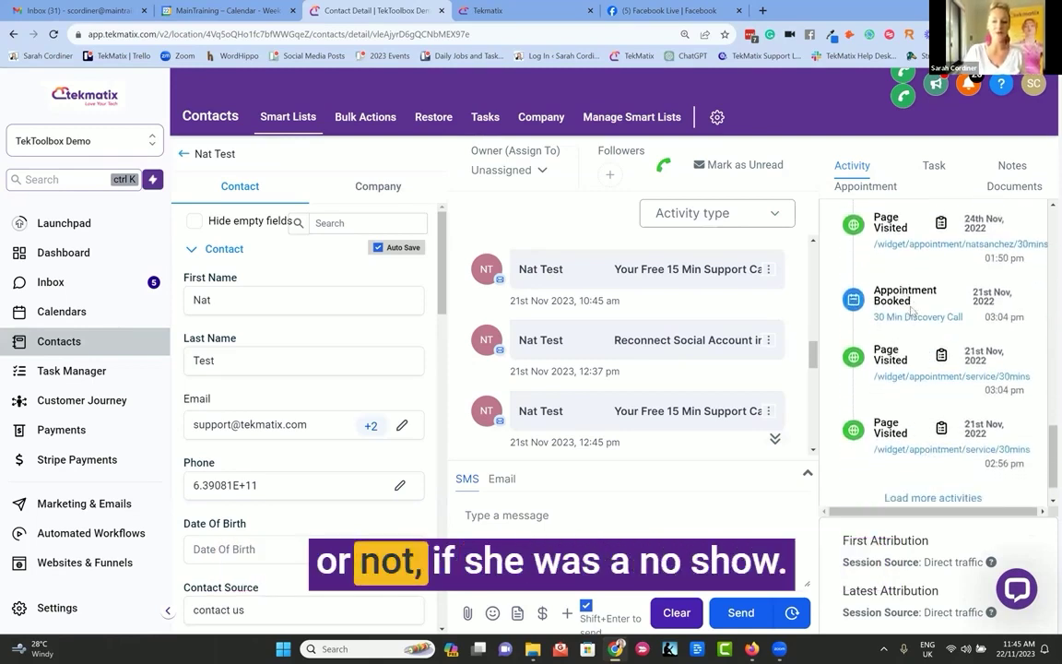
scroll(911, 312, "up", 10)
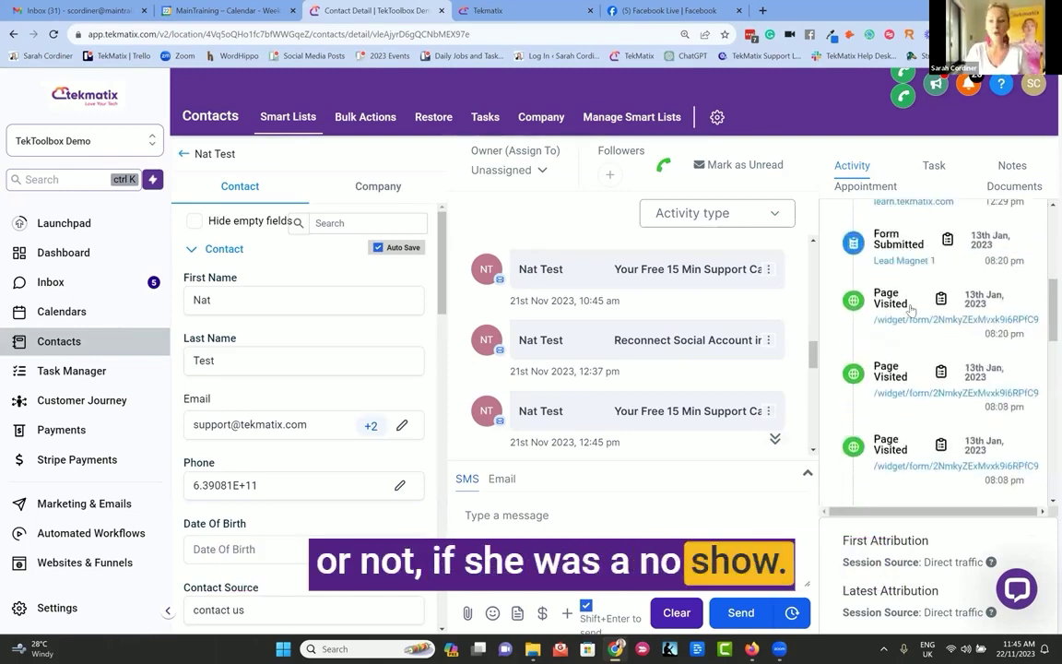
left_click(934, 167)
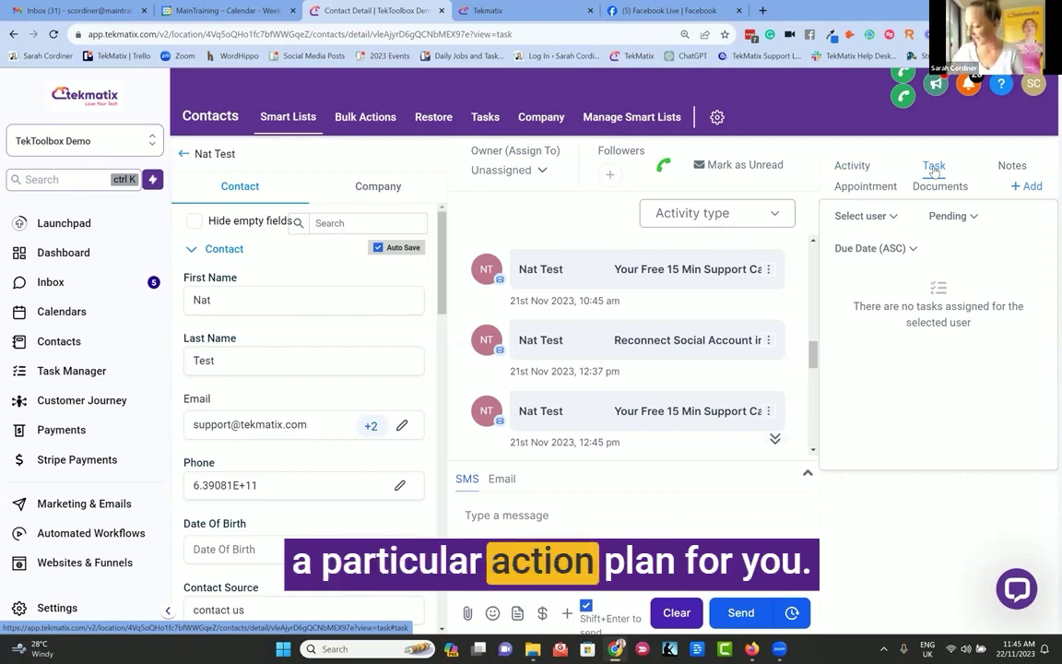
left_click(1025, 187)
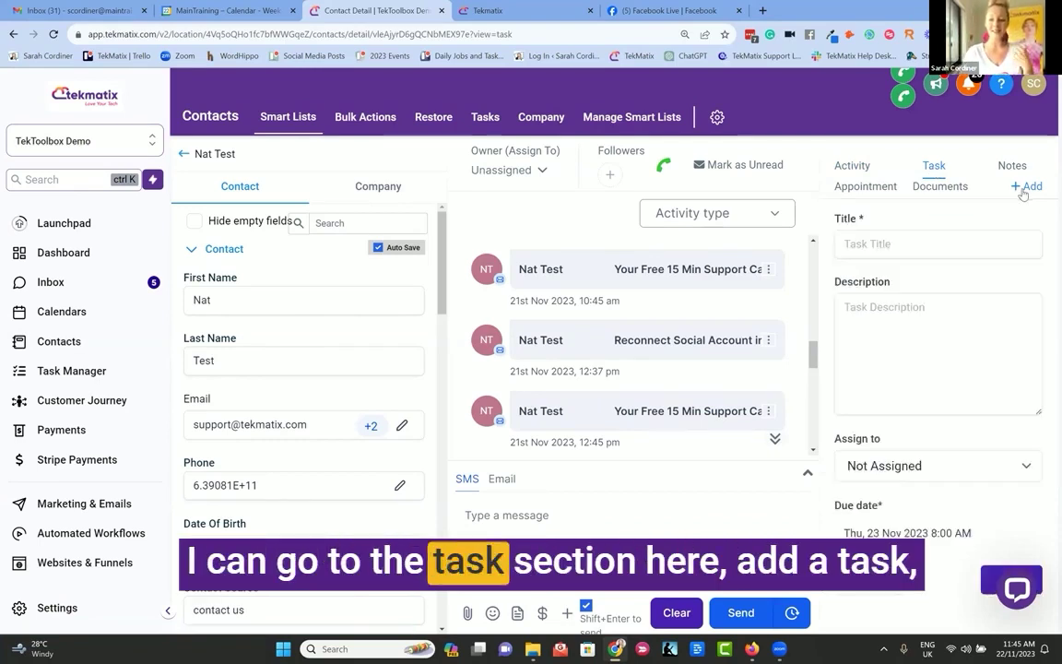
left_click(870, 377)
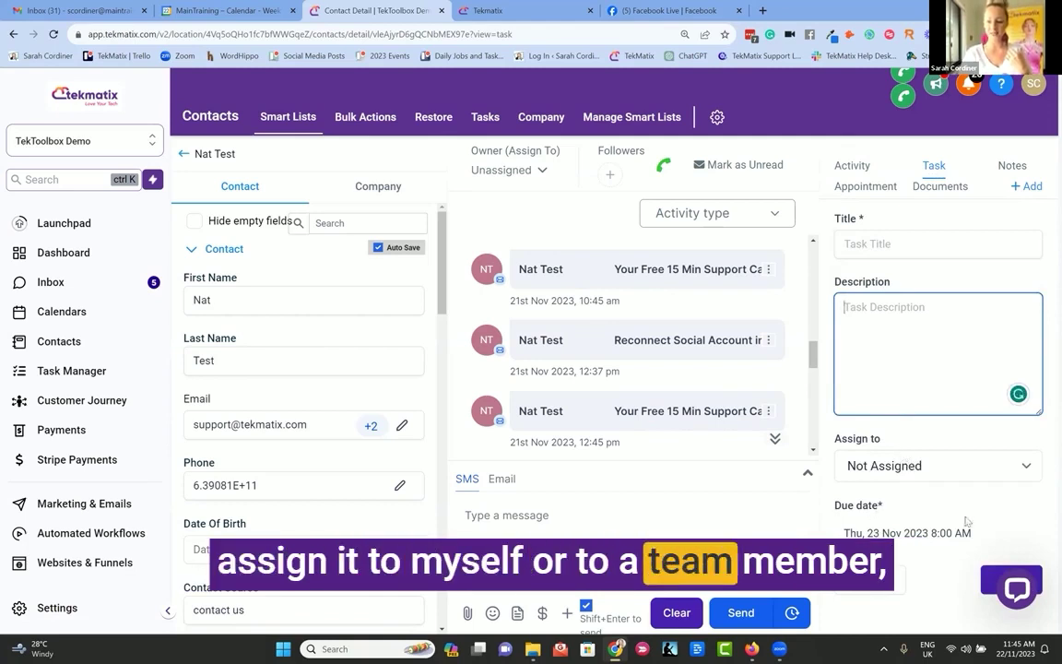
left_click(886, 581)
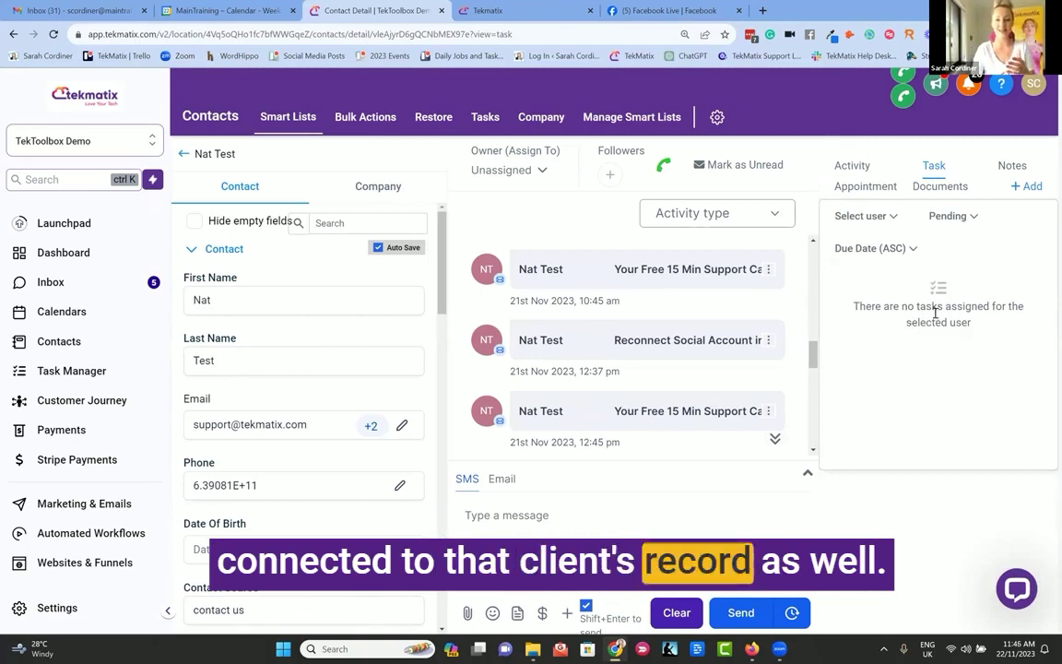
Add and save a new note on the contact's record saying you had a call with them today
left_click(1012, 167)
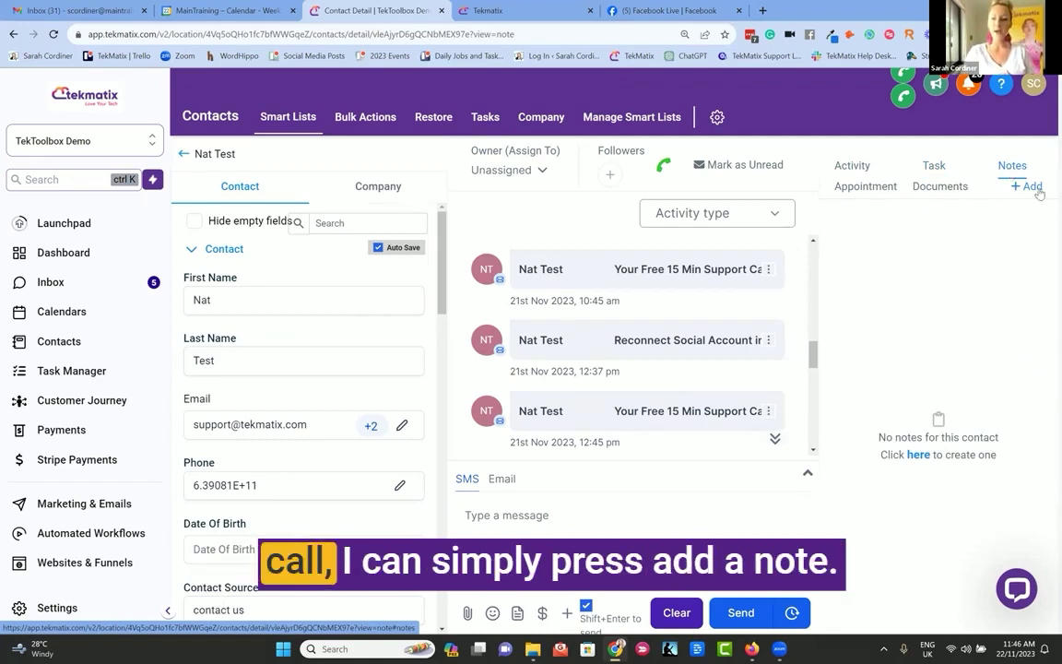
left_click(1031, 187)
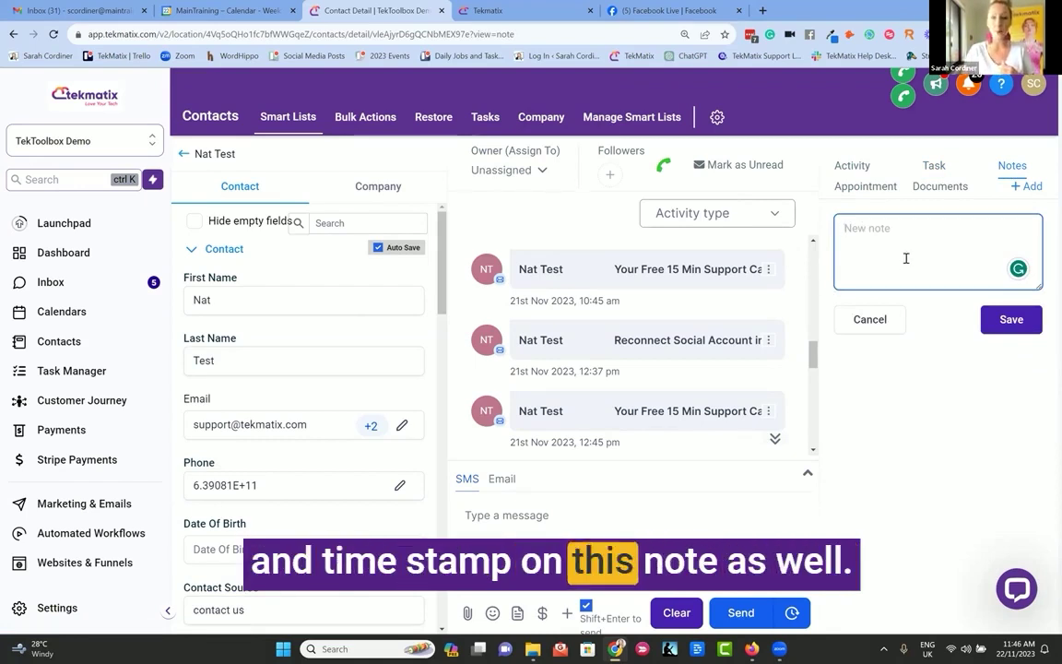
type("had a c")
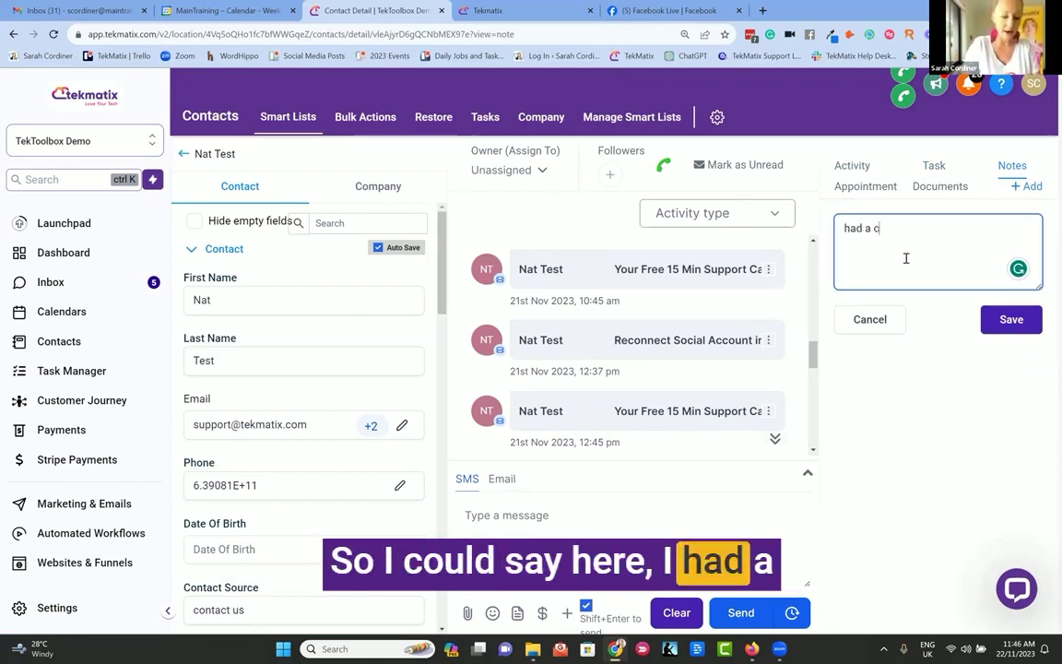
type("all wit na")
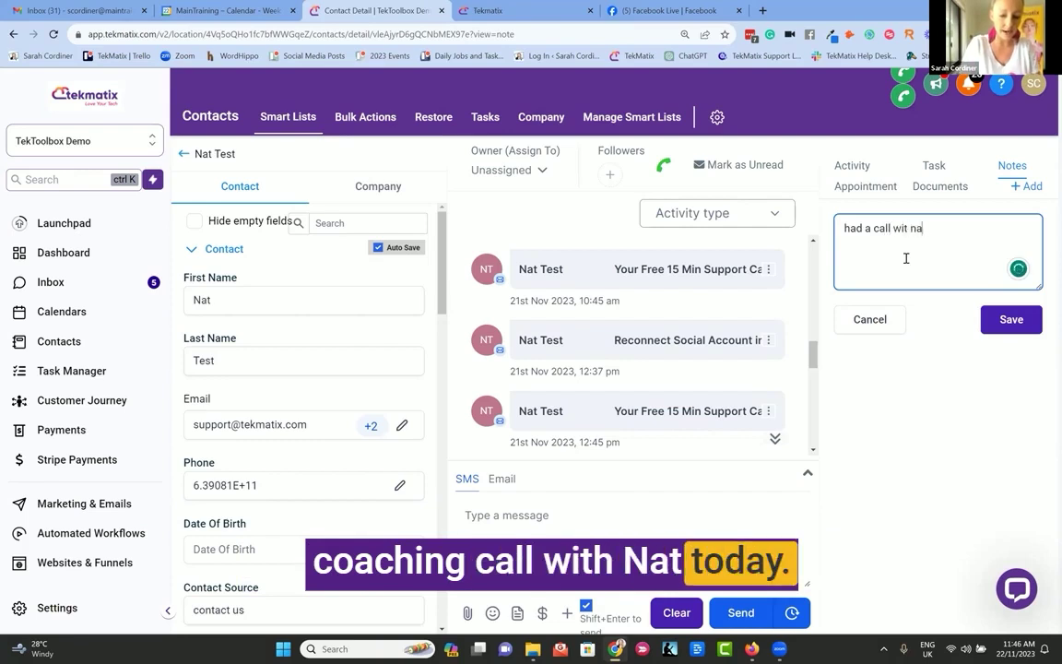
type("t today and we are ")
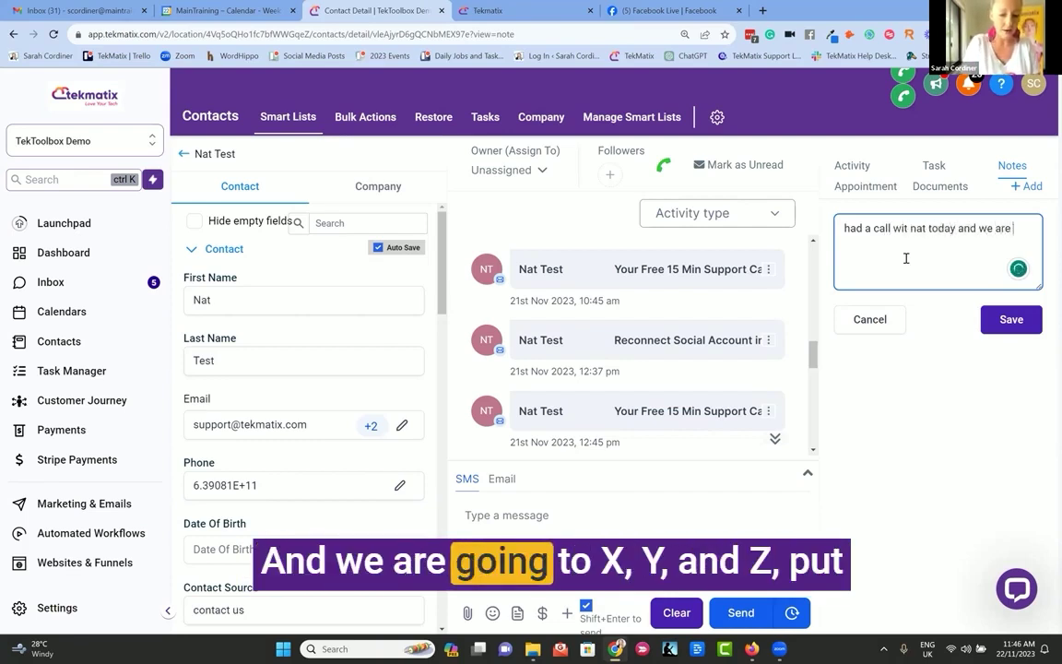
type("going xyz....")
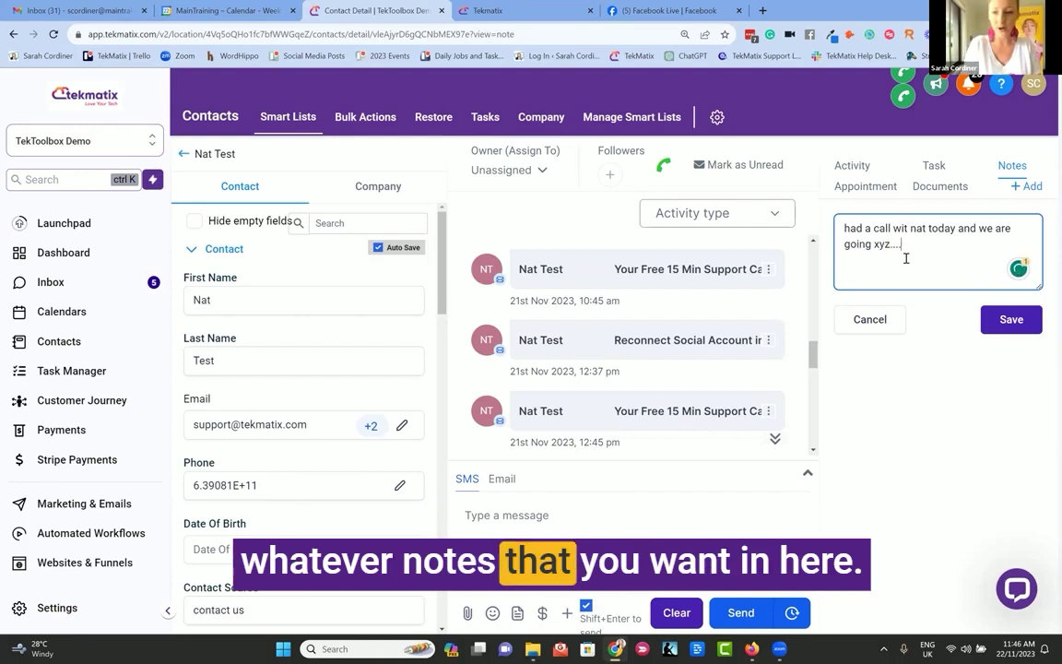
left_click(1006, 329)
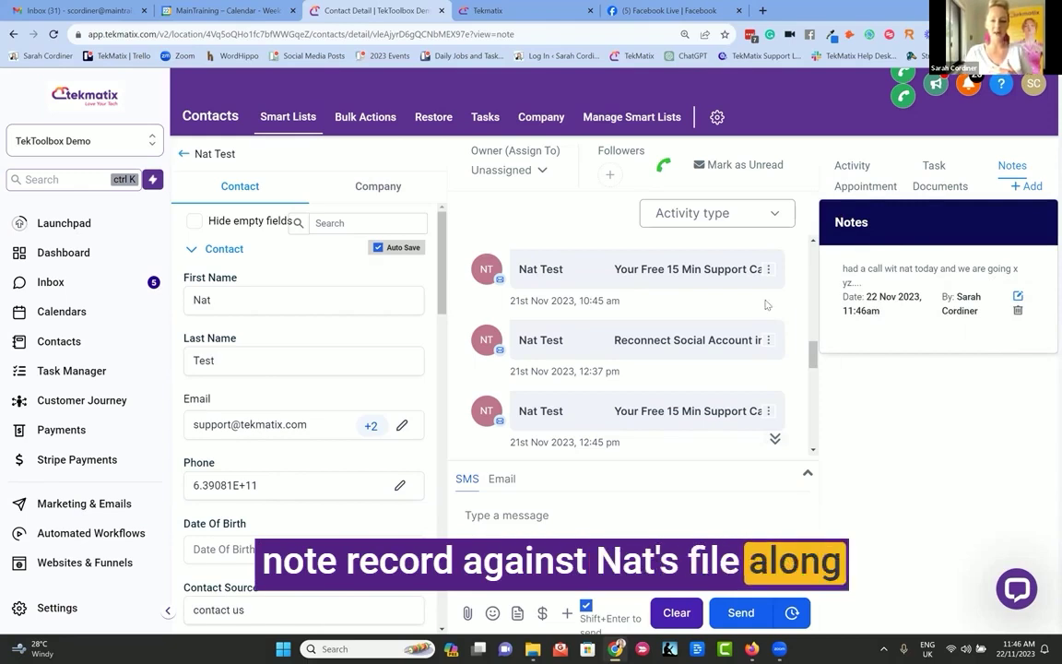
Expand Opportunities to show the Call Attended stage in Client Pipeline, then review the DND options
scroll(746, 325, "up", 3)
scroll(766, 313, "down", 2)
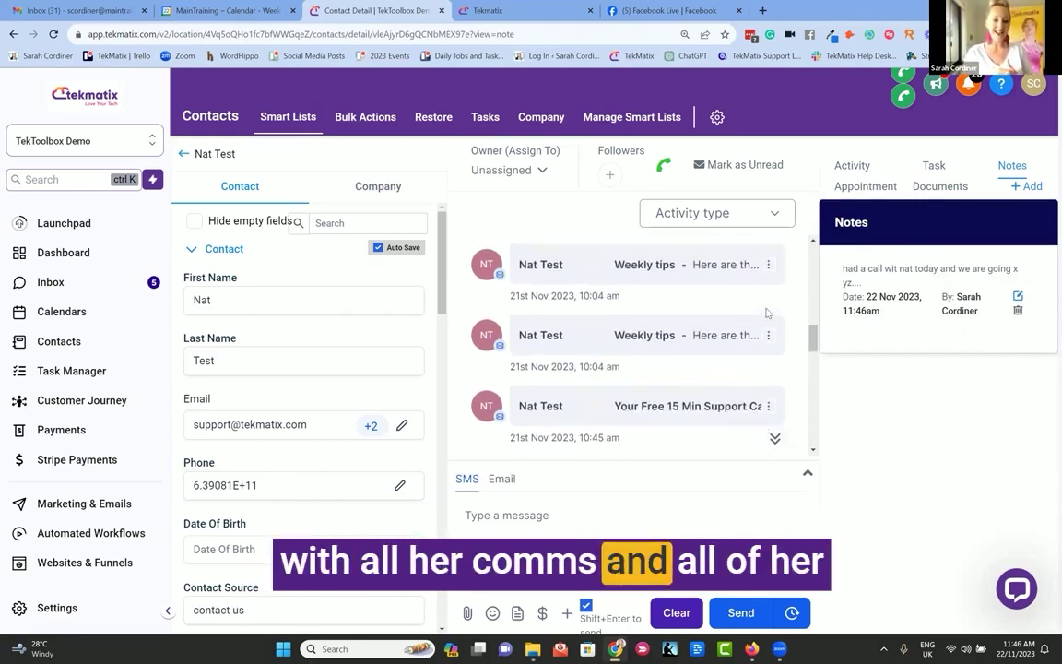
scroll(287, 417, "down", 20)
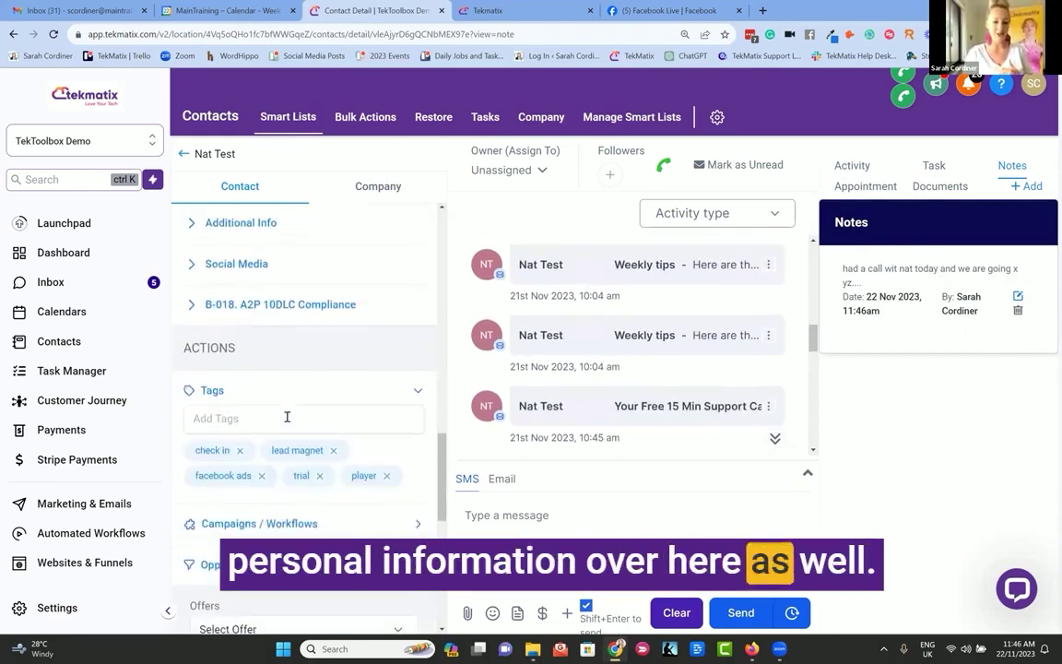
scroll(286, 416, "up", 1)
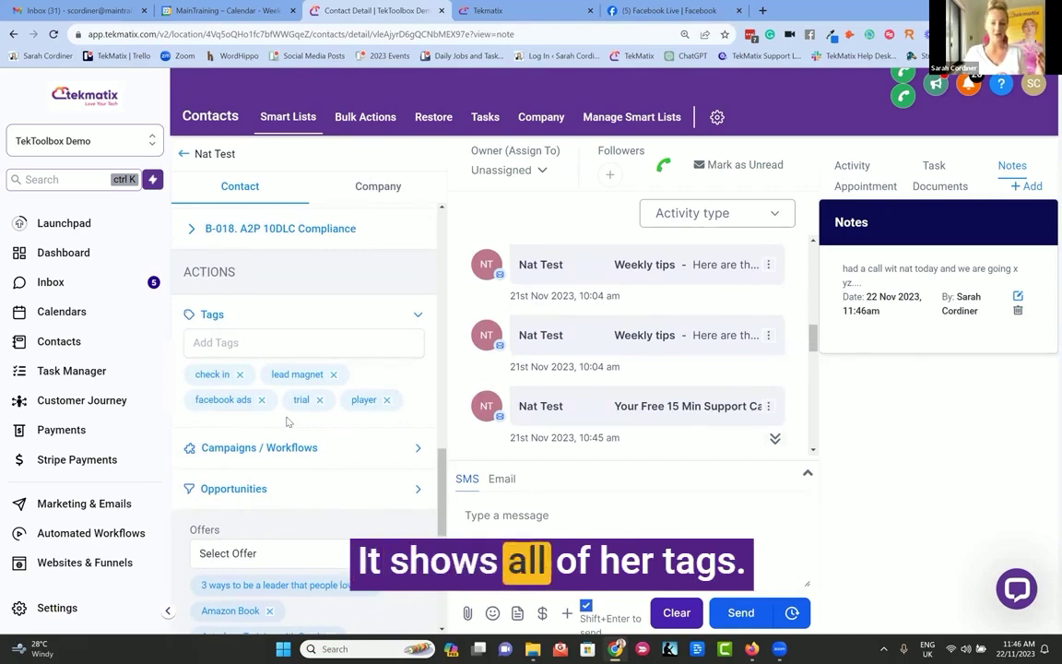
scroll(287, 422, "down", 1)
scroll(315, 319, "down", 1)
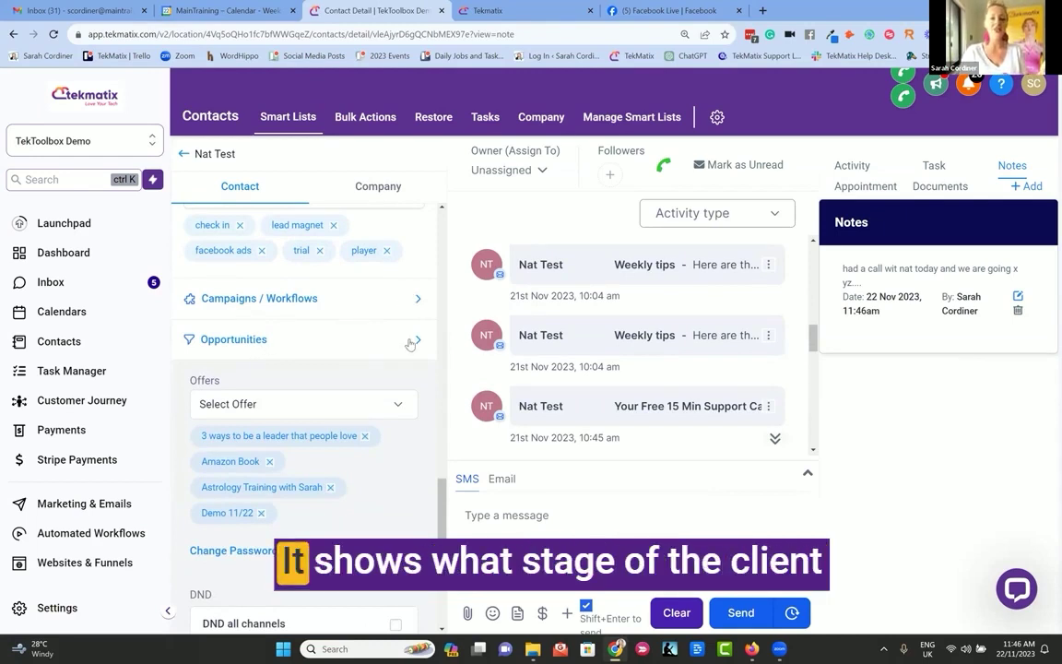
left_click(409, 341)
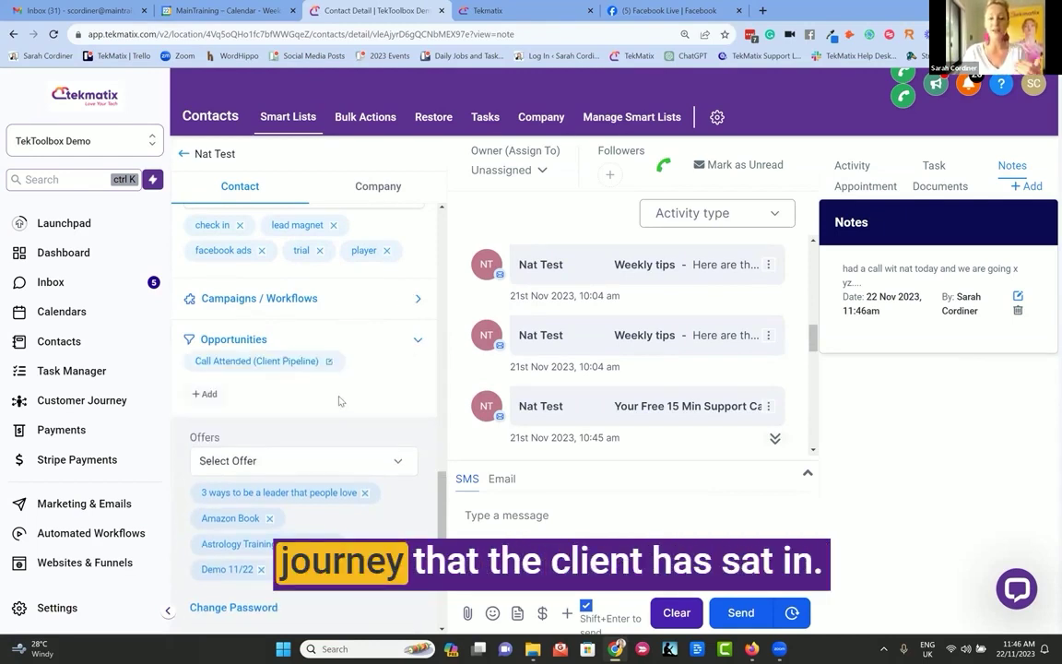
scroll(338, 401, "down", 3)
scroll(339, 398, "up", 1)
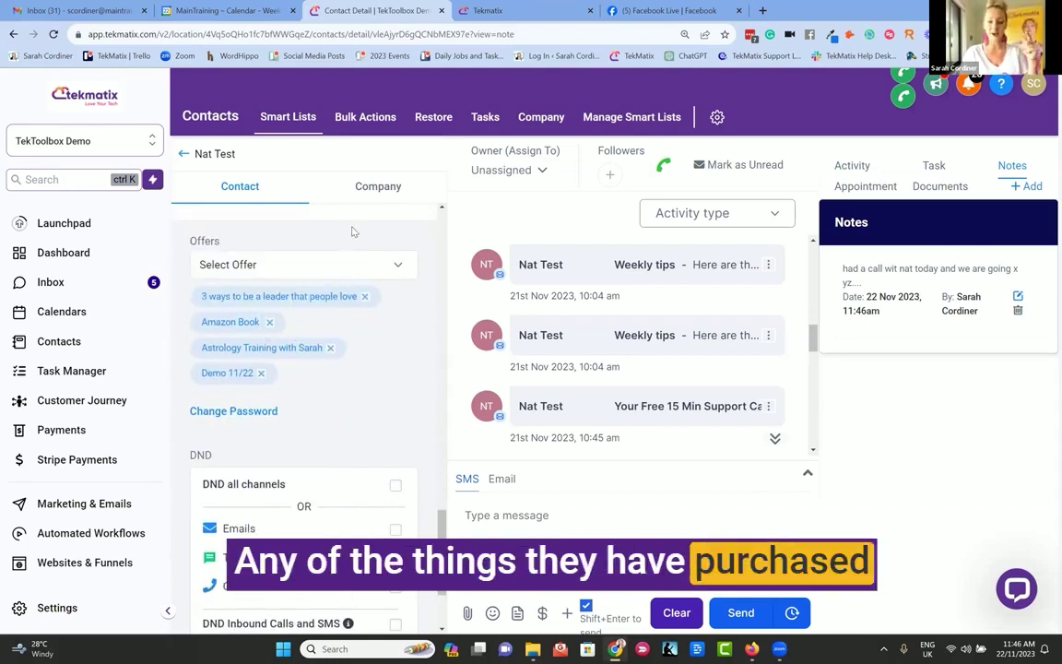
scroll(356, 385, "down", 3)
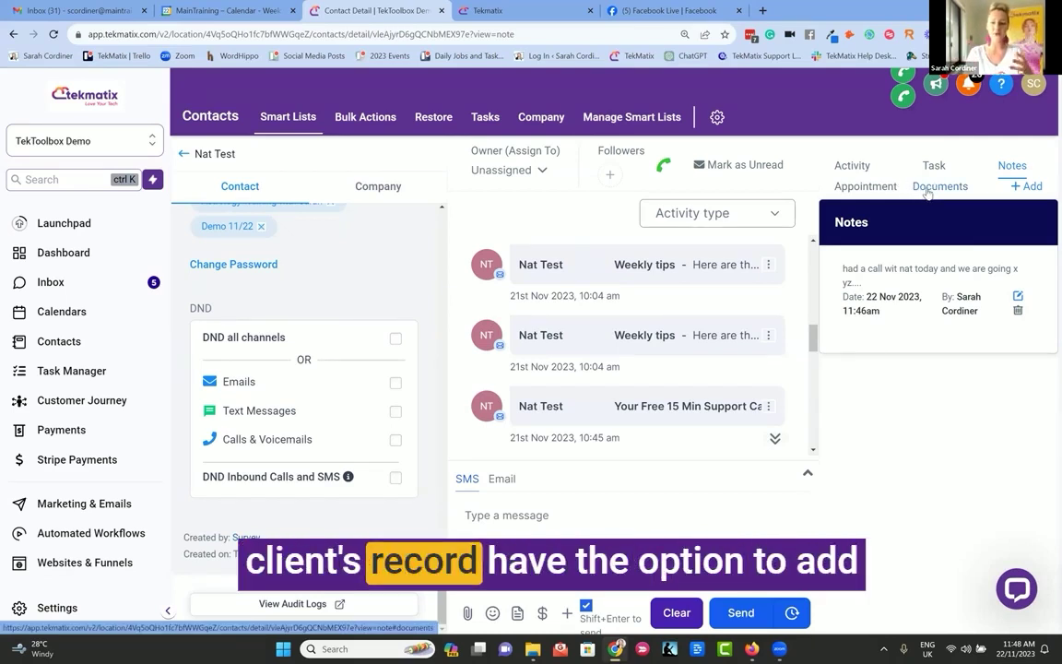
Open the contact's Documents tab, which shows no uploaded documents
left_click(928, 189)
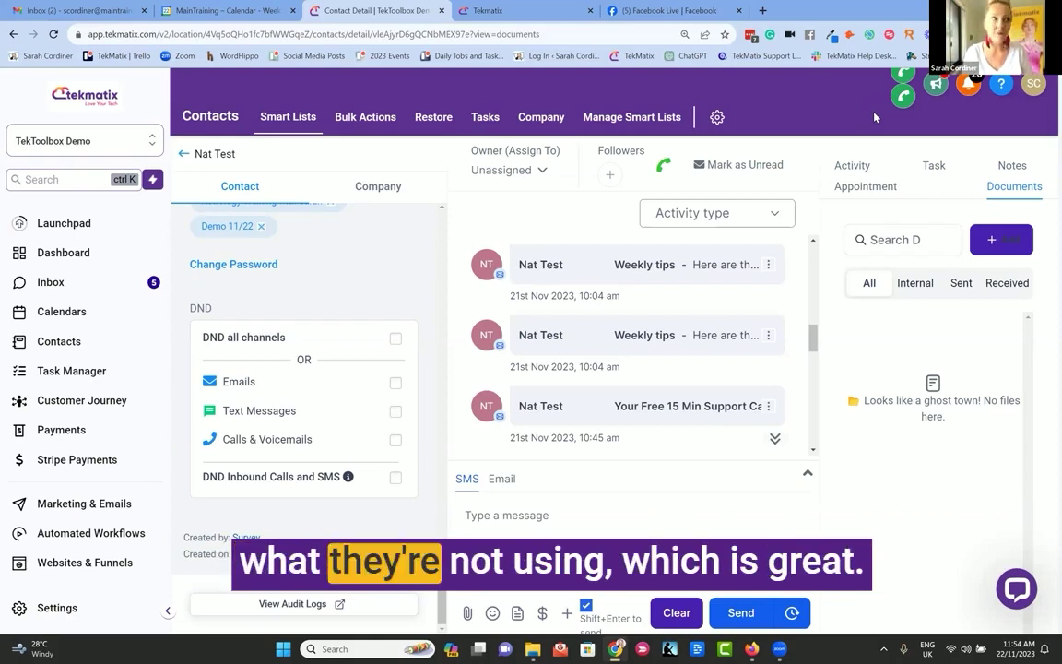
Return to the top of the contact panel and open Inbox & Chats from the sidebar
scroll(643, 315, "up", 5)
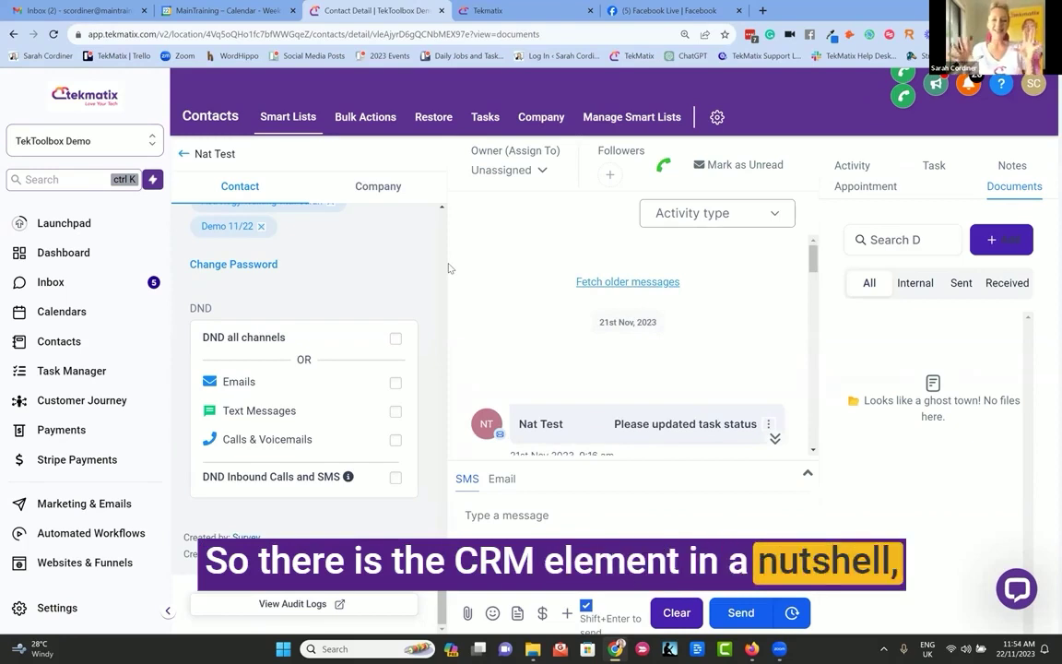
scroll(333, 286, "up", 5)
scroll(333, 287, "up", 10)
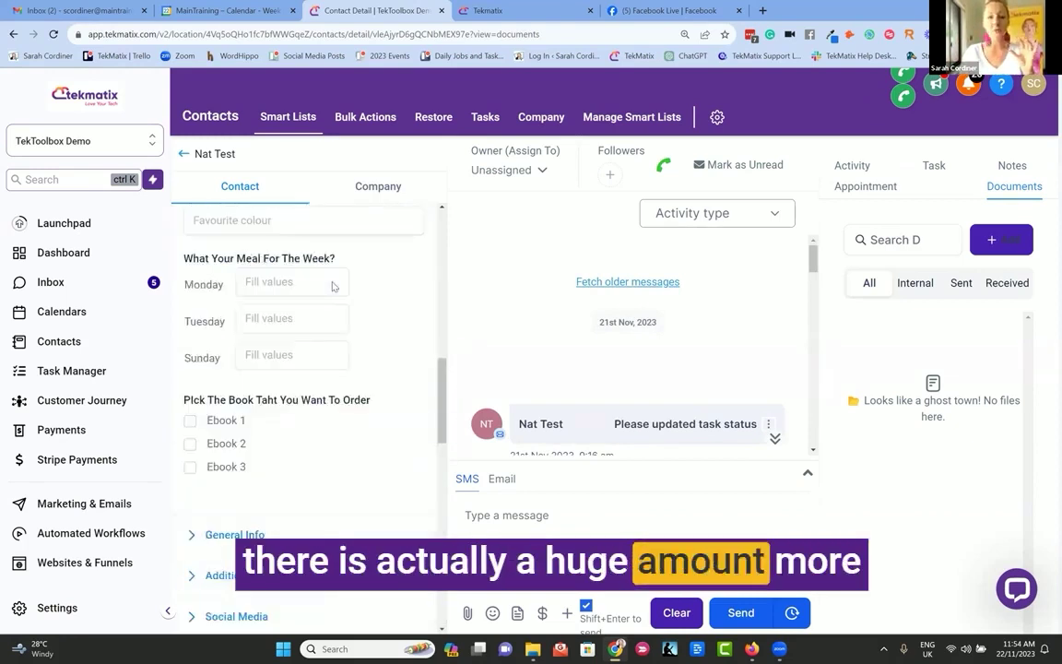
scroll(333, 281, "up", 1)
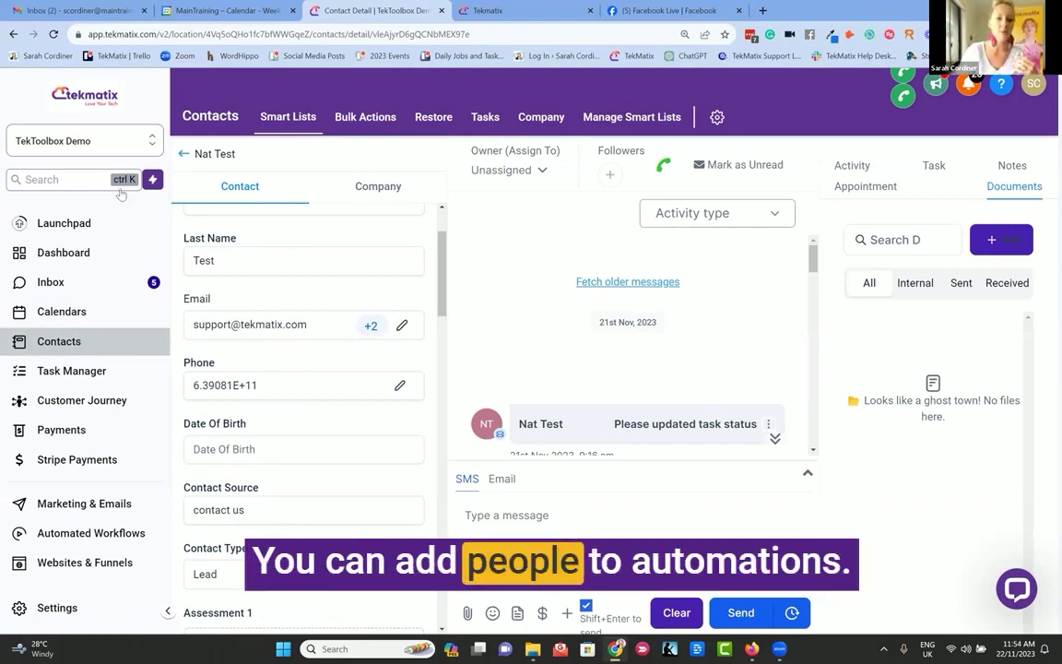
left_click(52, 281)
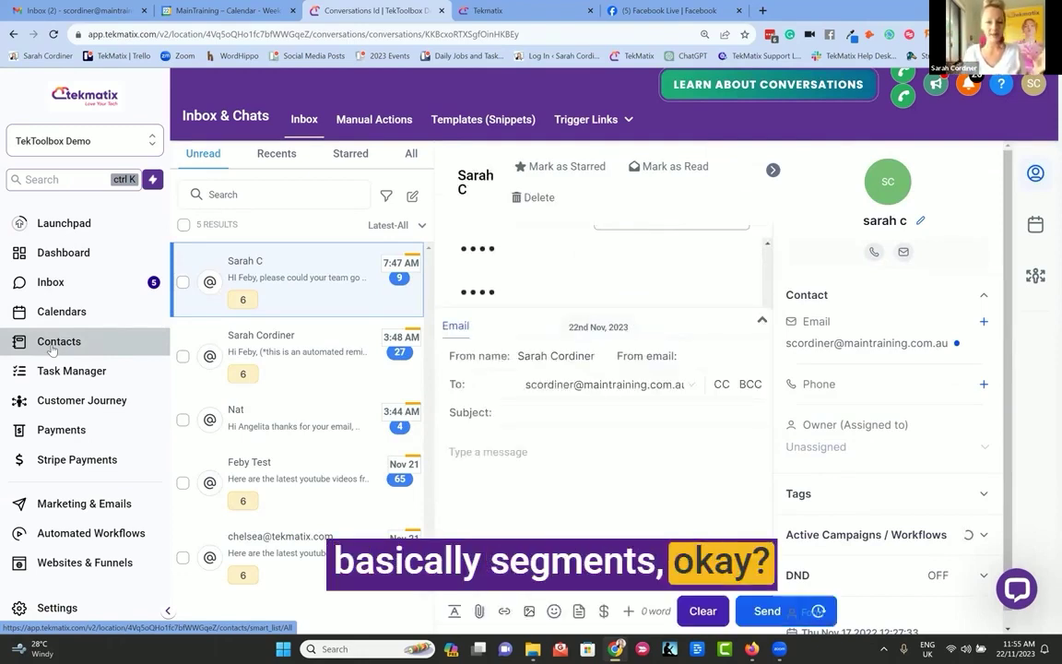
Go to Contacts to show the All smart list of 31 contact records
left_click(53, 346)
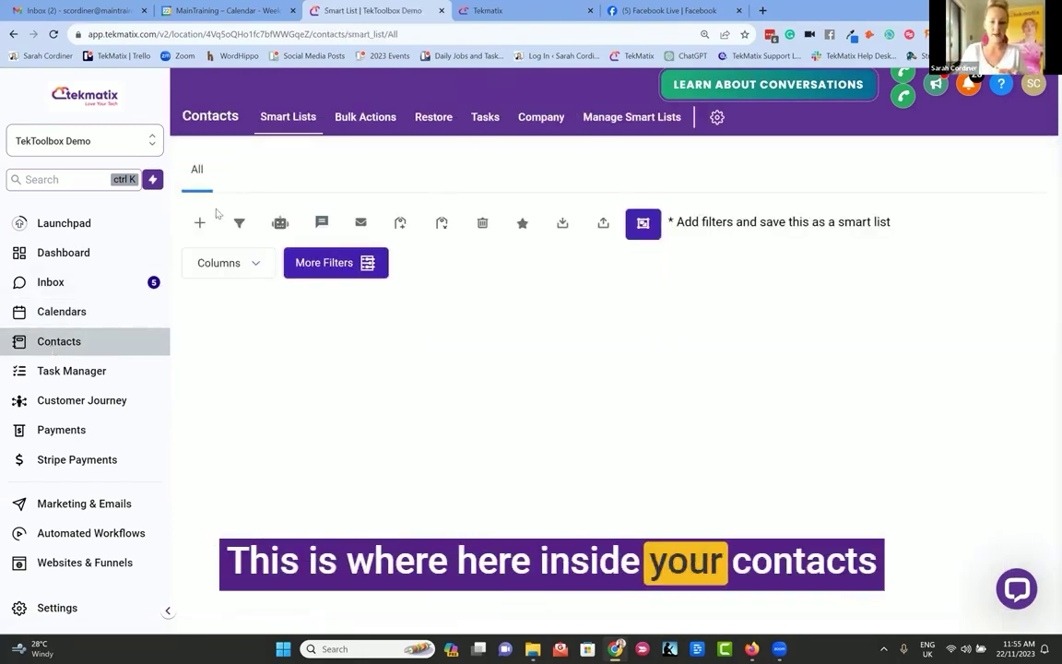